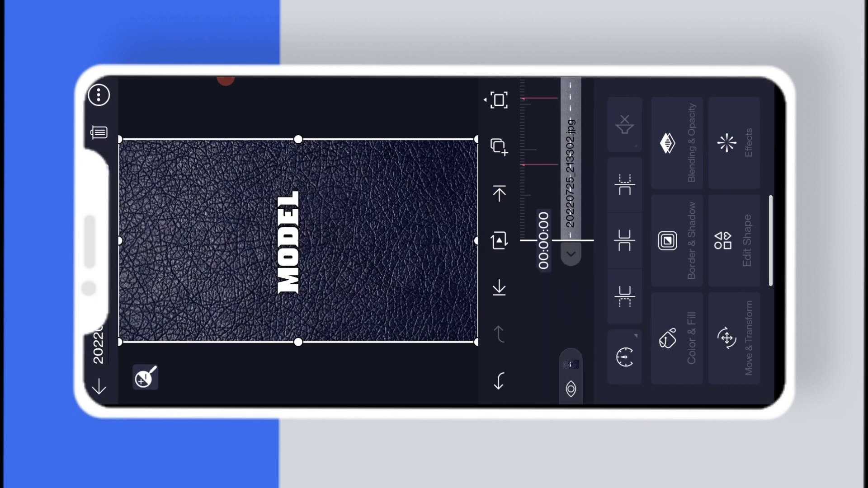
- Add the denim MODEL image from Media as a new clip
click(299, 366)
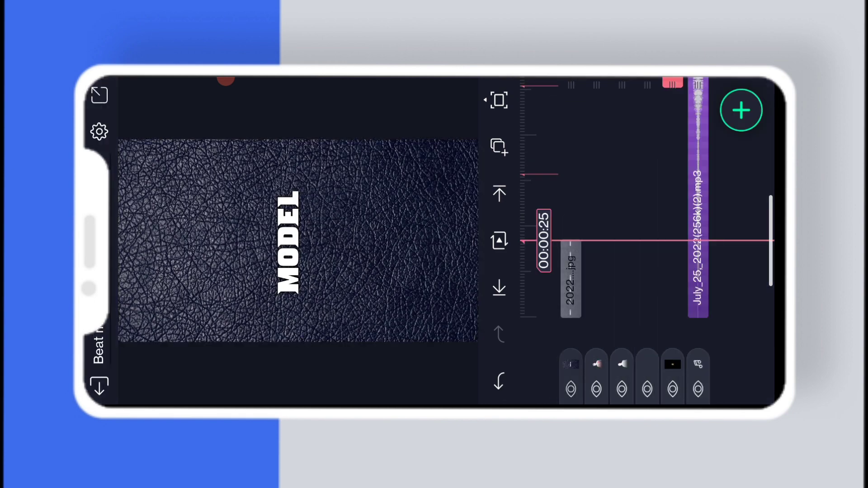
click(737, 108)
click(572, 319)
click(638, 261)
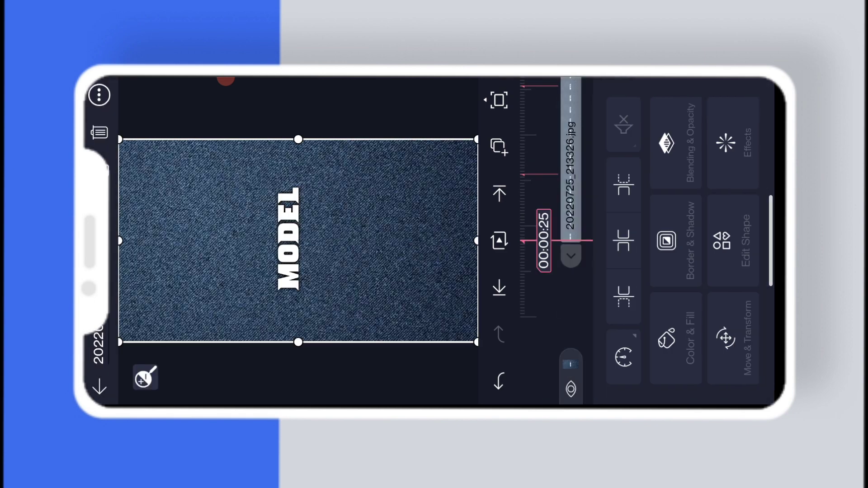
click(299, 367)
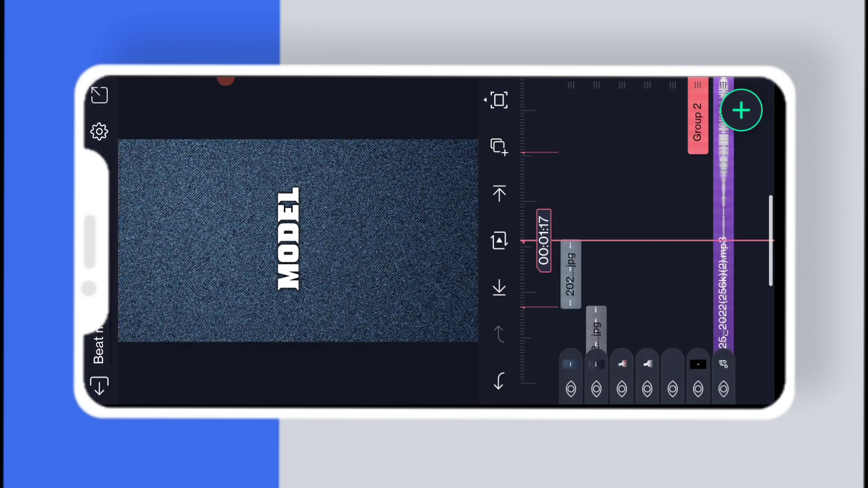
- Add the grunge SUPER MODEL image from Media as another layer
click(741, 110)
click(572, 319)
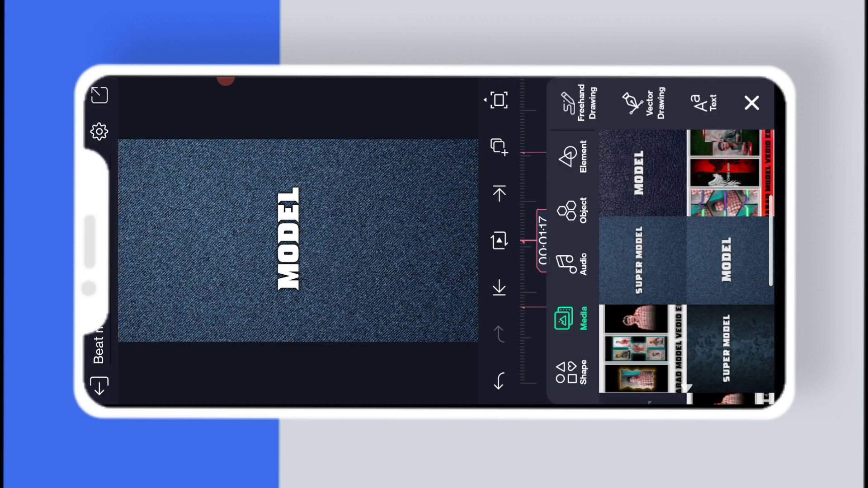
click(726, 261)
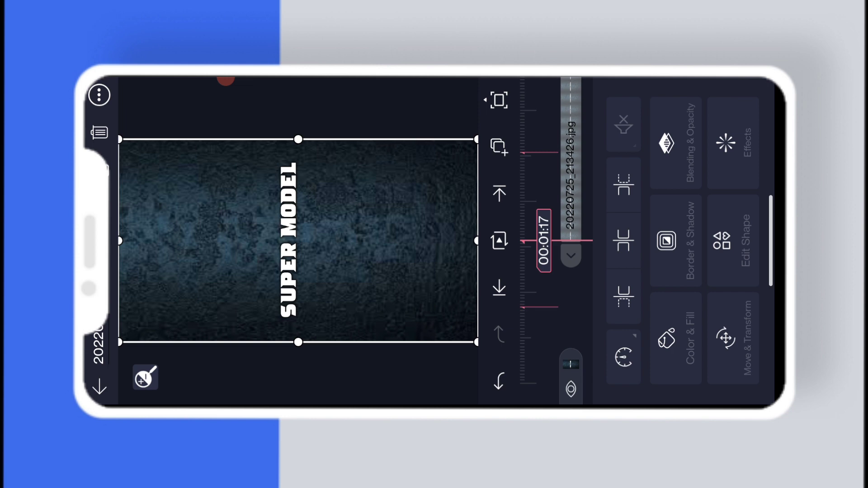
click(600, 88)
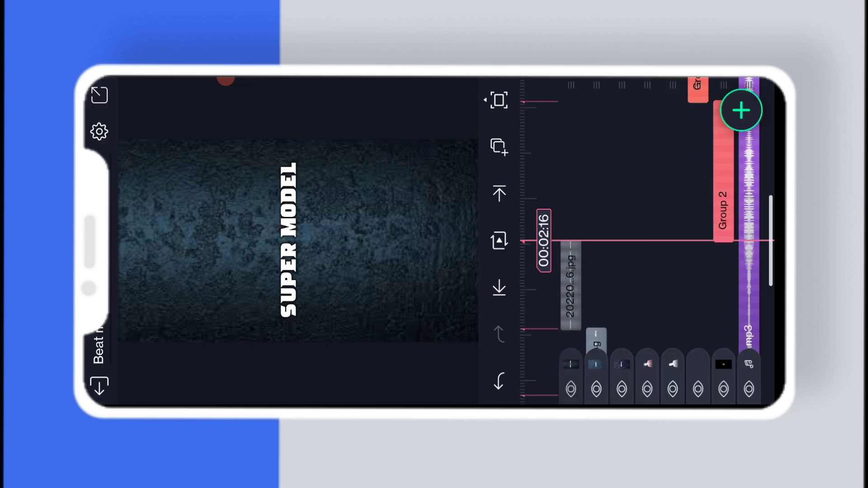
- Stagger the three image clips later along the timeline, one after another
drag(665, 245, 666, 136)
drag(622, 237, 723, 238)
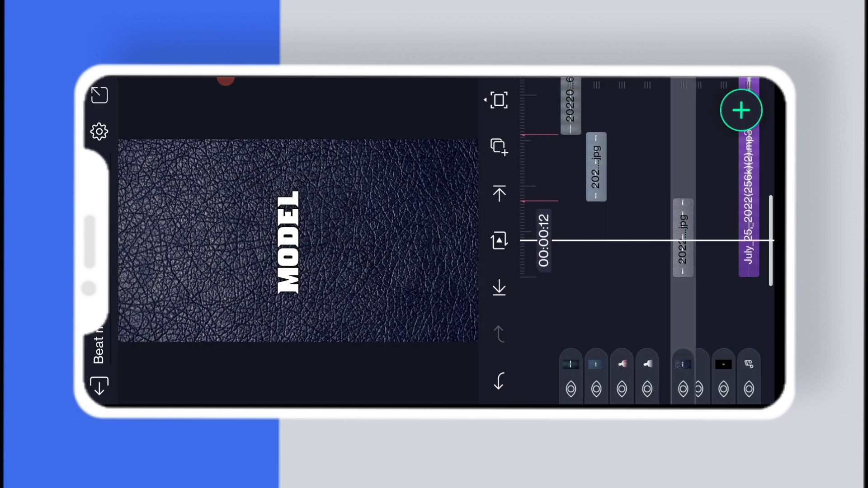
drag(596, 166, 699, 224)
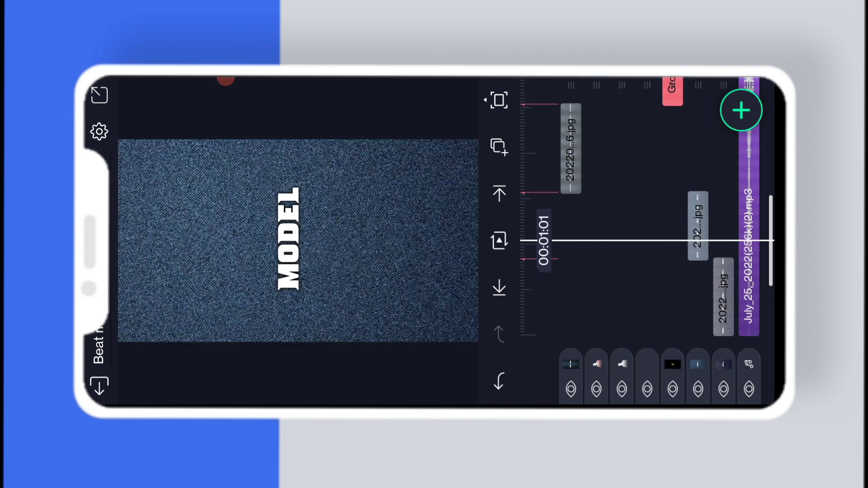
drag(570, 150, 672, 176)
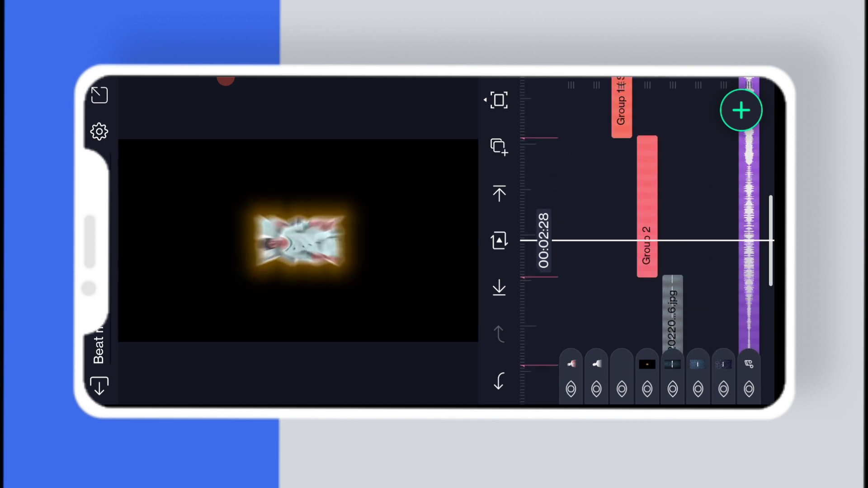
- Select the glowing Group 2 clip and bring up its Color & Fill settings
click(647, 204)
click(667, 339)
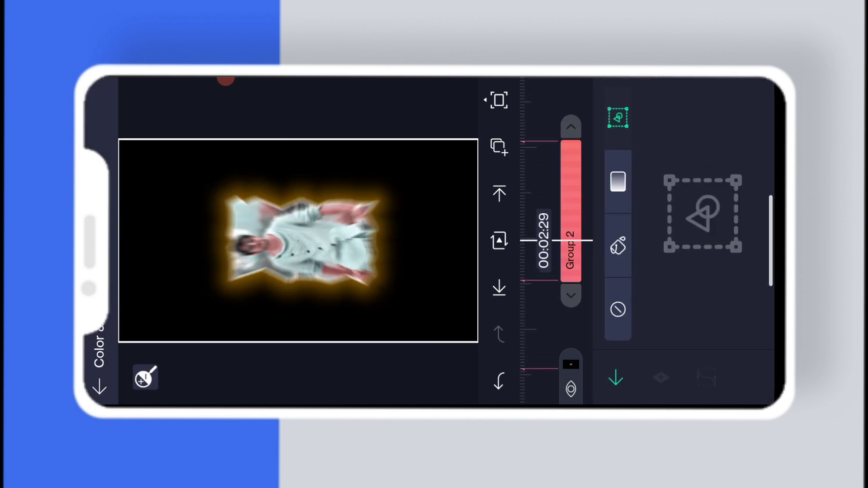